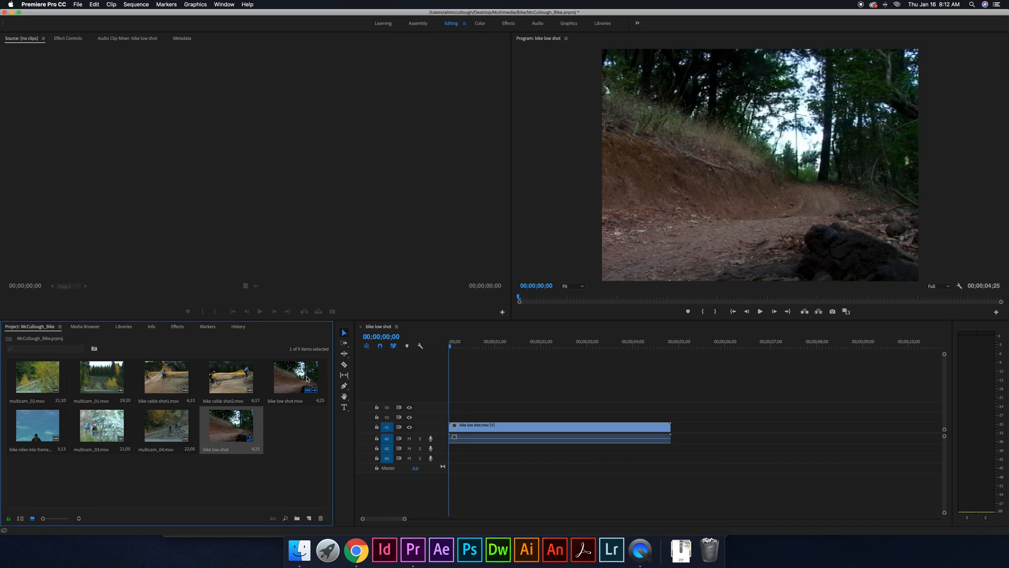
- Load bike low shot.mov into the Source monitor from the project, and open its timeline clip there as well
double_click(295, 378)
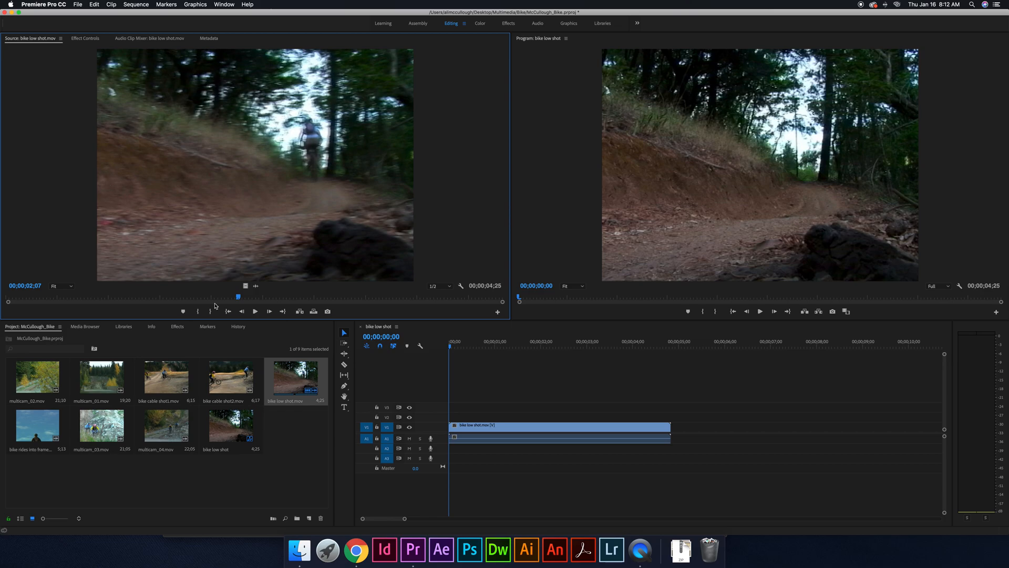
left_click(525, 468)
left_click(522, 427)
double_click(522, 427)
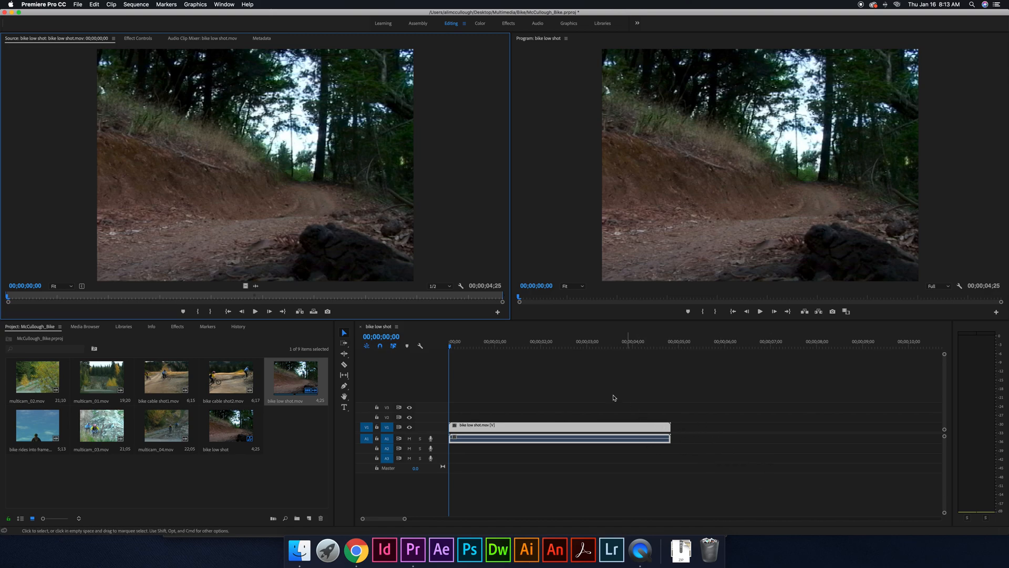
- Open multicam_02.mov in the Source monitor, widen that monitor and enlarge the whole monitor area vertically
double_click(38, 378)
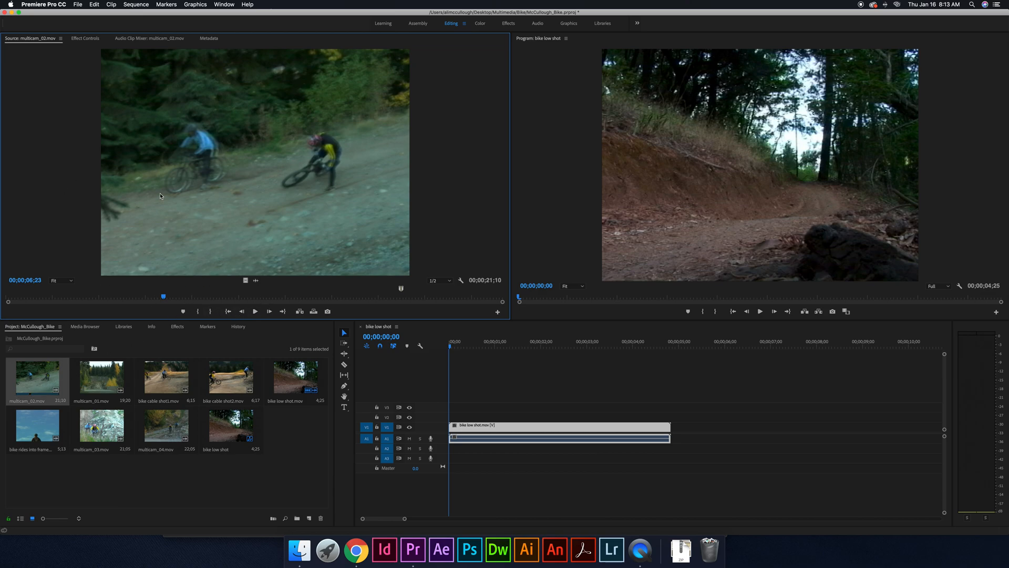
left_click_drag(511, 320, 541, 318)
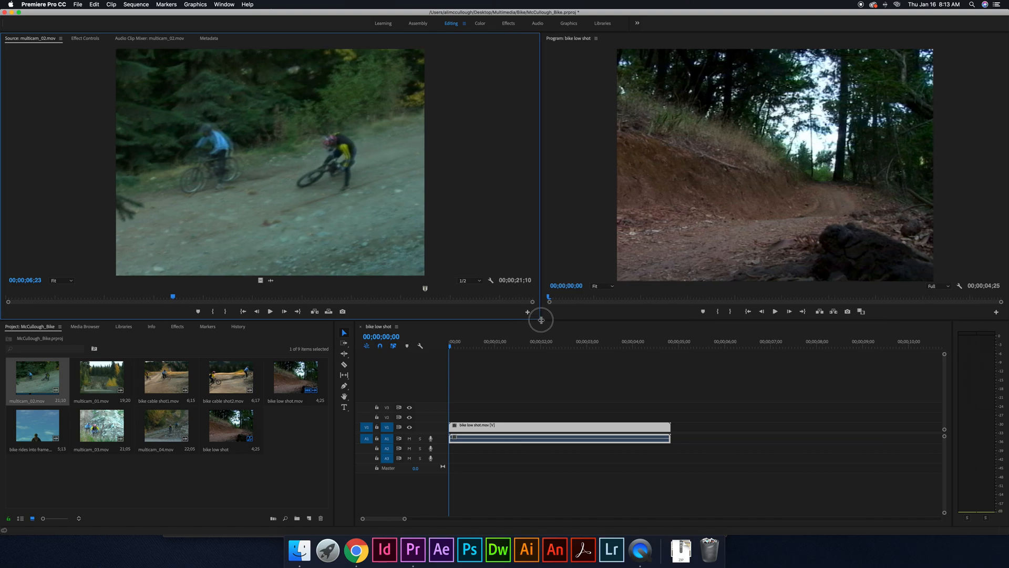
left_click_drag(428, 321, 435, 371)
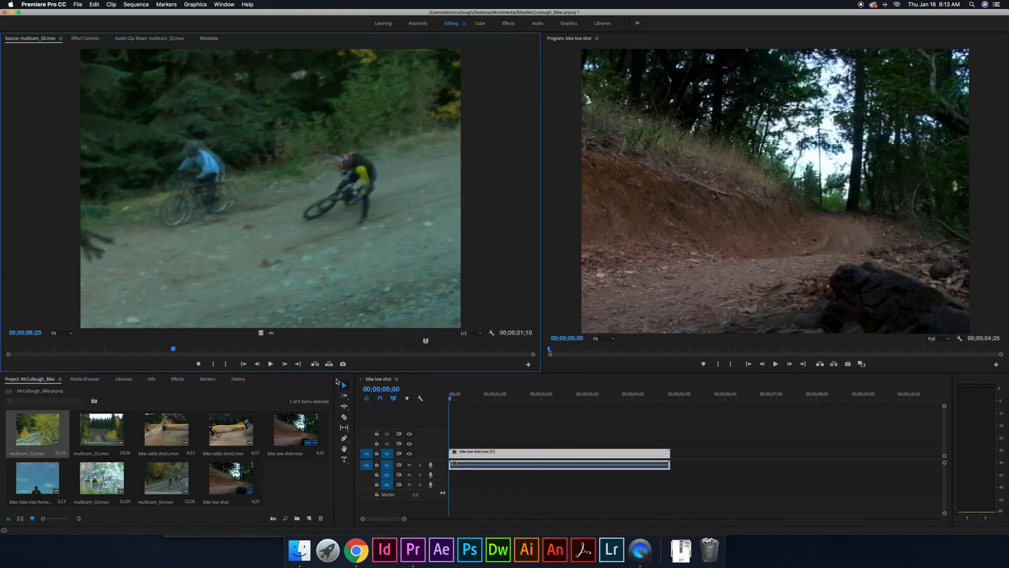
- Review multicam_02.mov and mark its In point at 00;00;13;01 and its Out point at 00;00;19;21
left_click(271, 364)
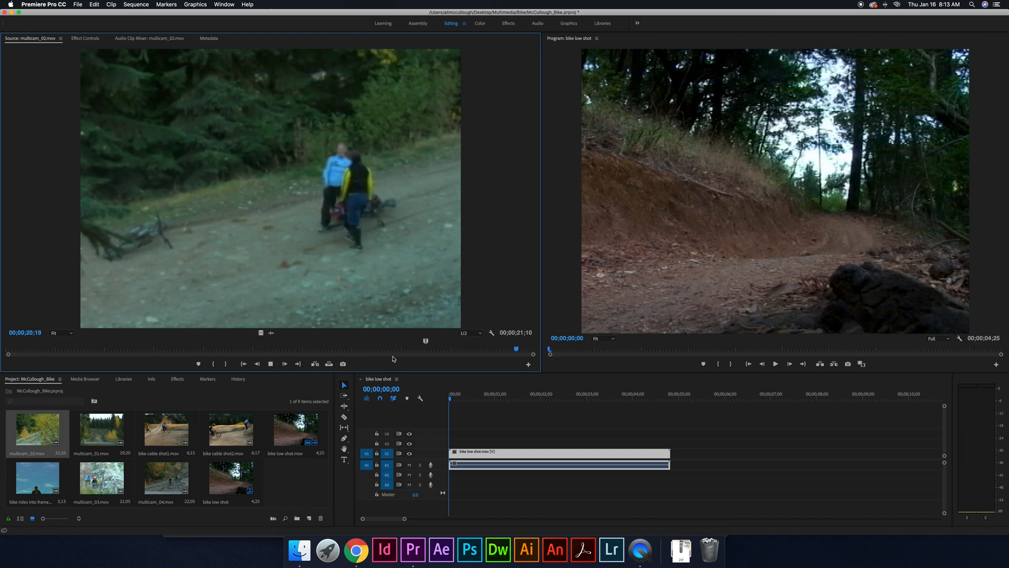
left_click_drag(533, 352, 338, 348)
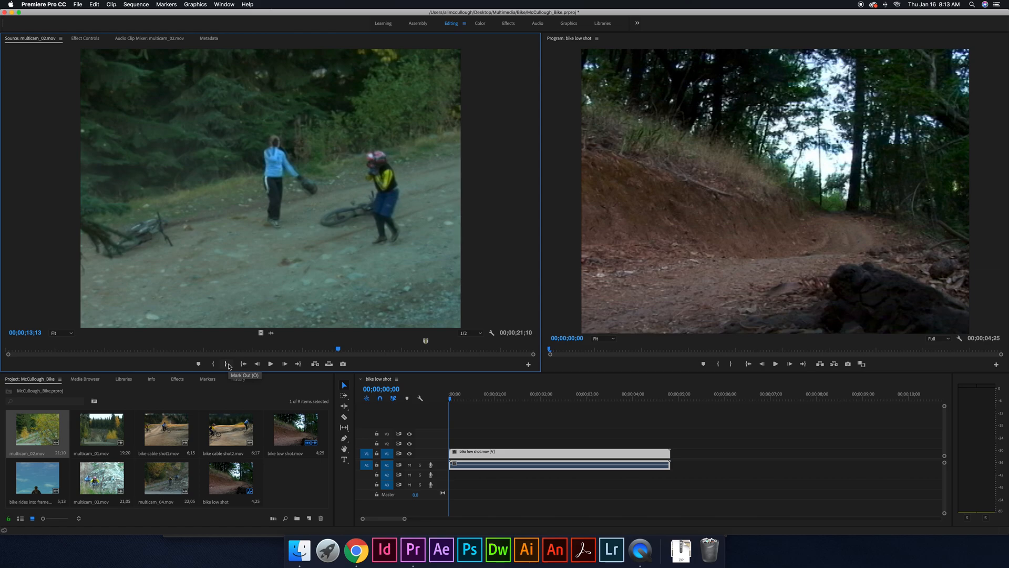
mouse_move(339, 350)
left_mouse_down()
mouse_move(310, 350)
mouse_move(330, 351)
left_mouse_up()
key("i")
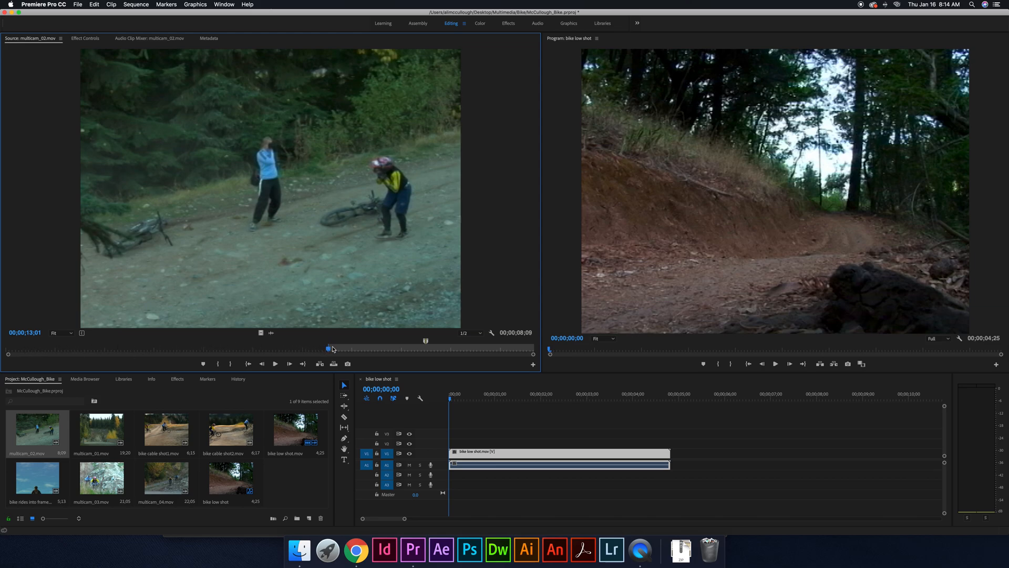
left_click_drag(330, 352, 494, 355)
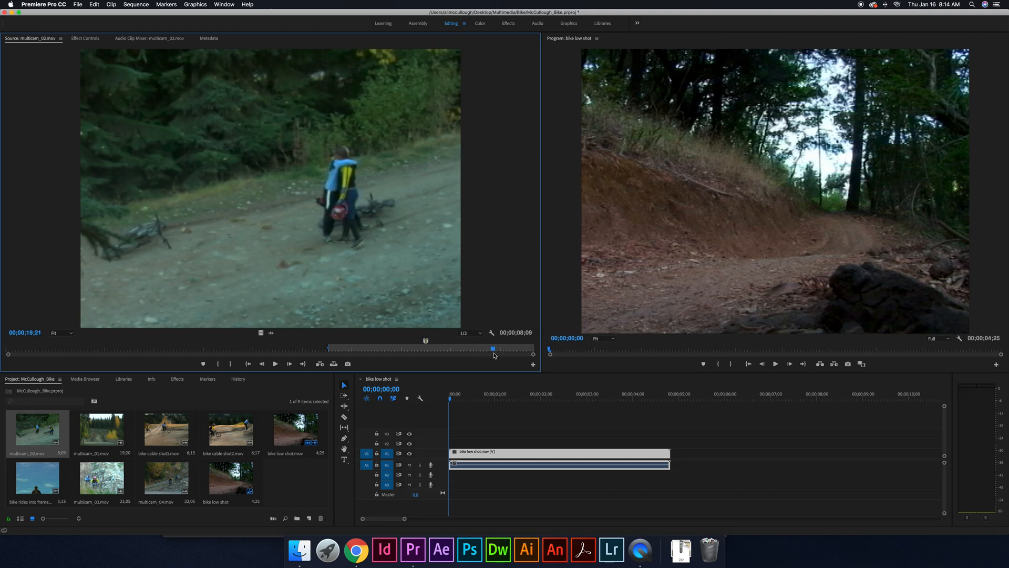
key("o")
left_click_drag(427, 341, 329, 345)
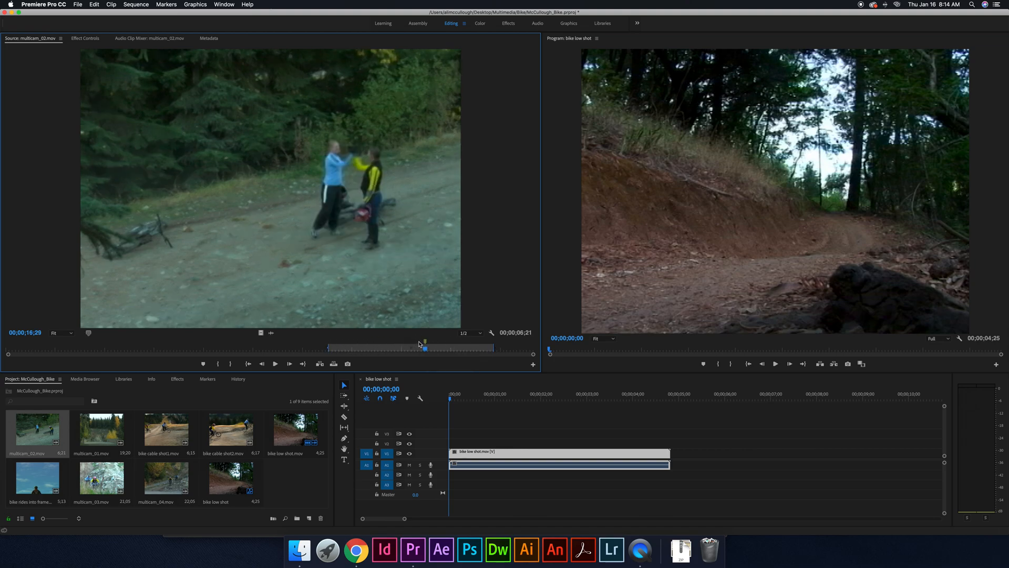
mouse_move(426, 348)
left_mouse_down()
mouse_move(491, 347)
mouse_move(354, 347)
mouse_move(494, 347)
mouse_move(326, 347)
left_mouse_up()
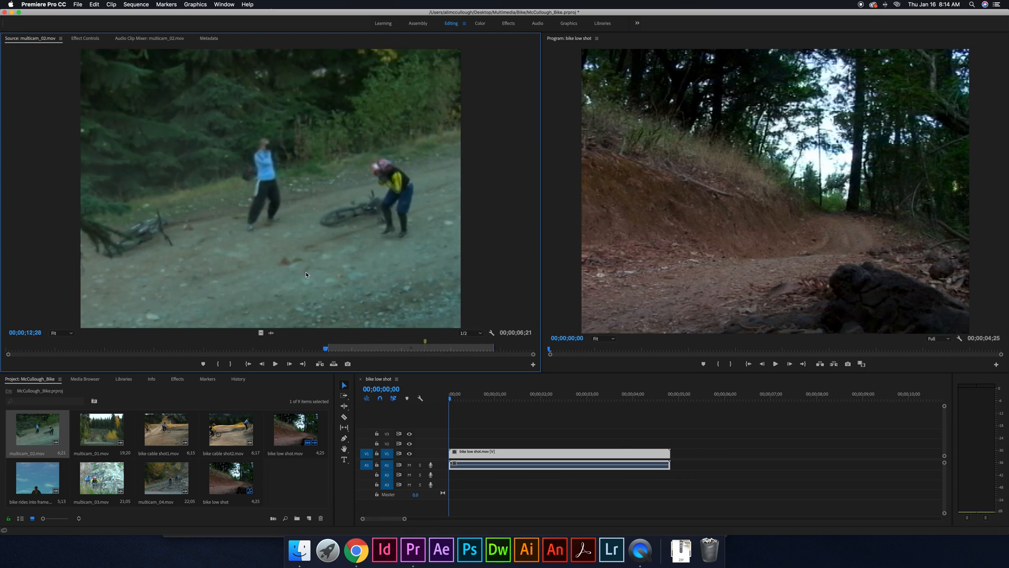
- Place the marked section of multicam_02.mov on V1 after the bike low shot.mov clip and scrub through it
left_click_drag(257, 231, 683, 455)
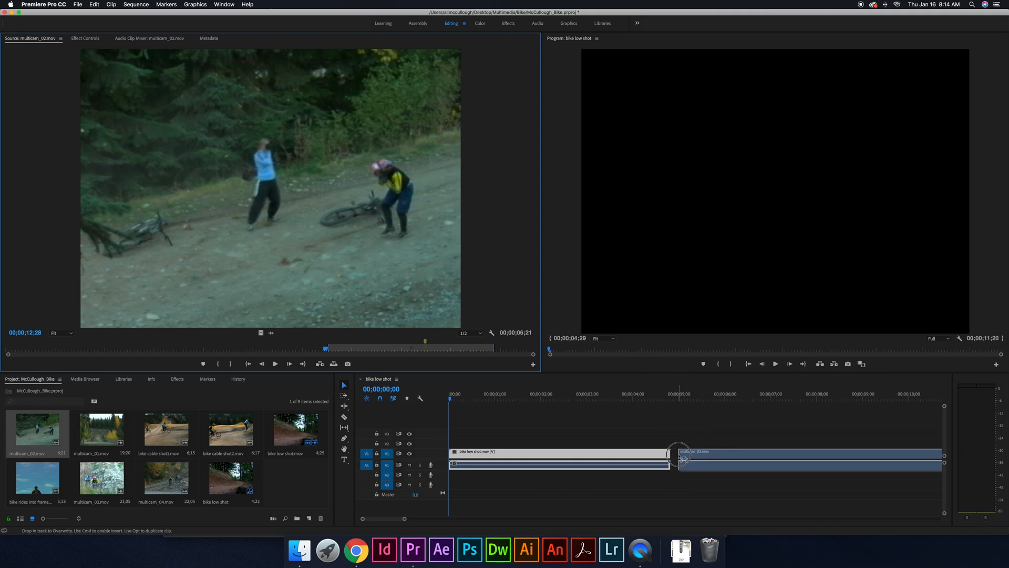
left_click(691, 437)
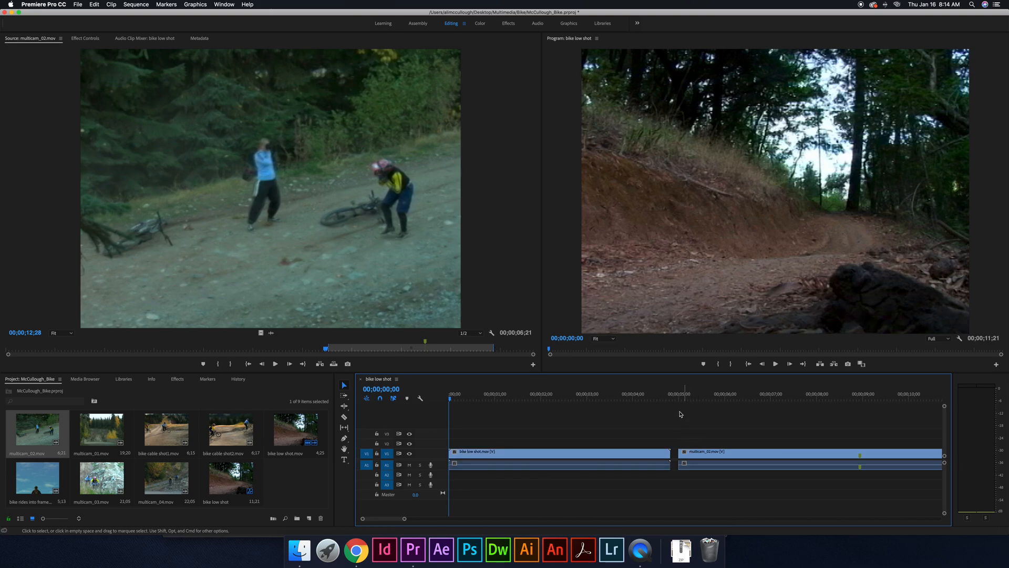
left_click_drag(451, 399, 772, 406)
left_click_drag(404, 518, 432, 519)
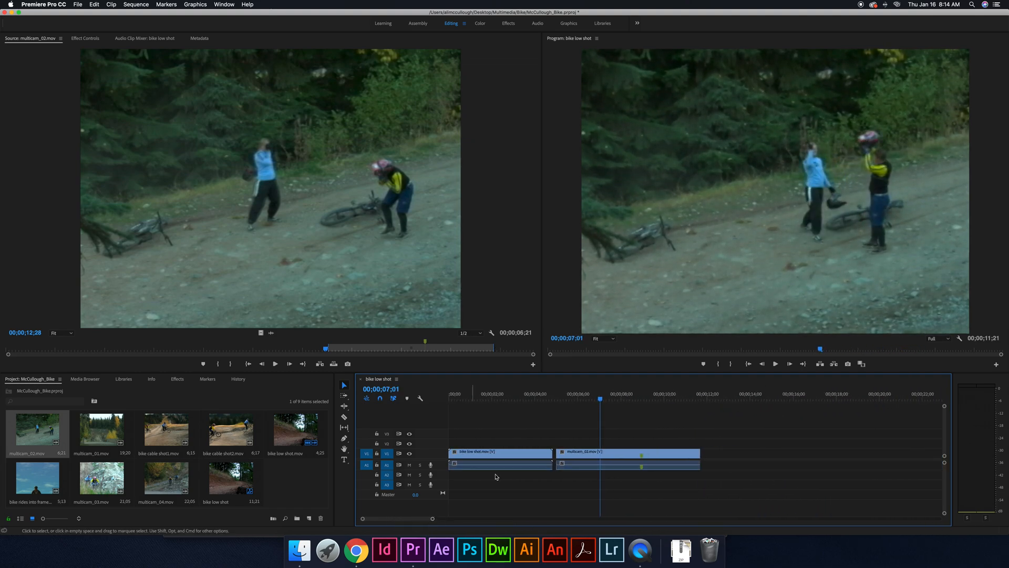
left_click_drag(601, 400, 711, 407)
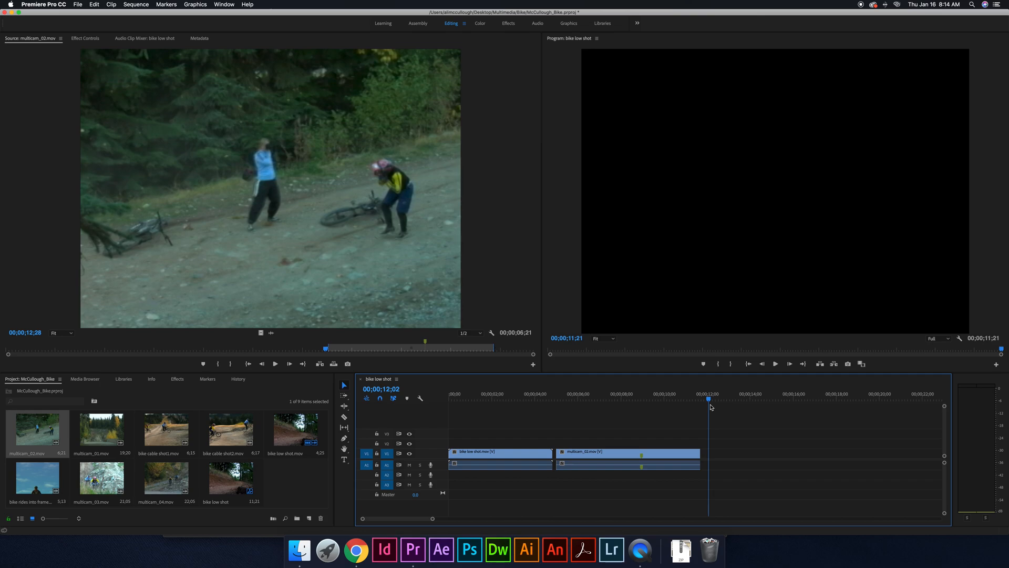
- Delete the multicam_02.mov clip from the timeline
left_click(621, 457)
key("Delete")
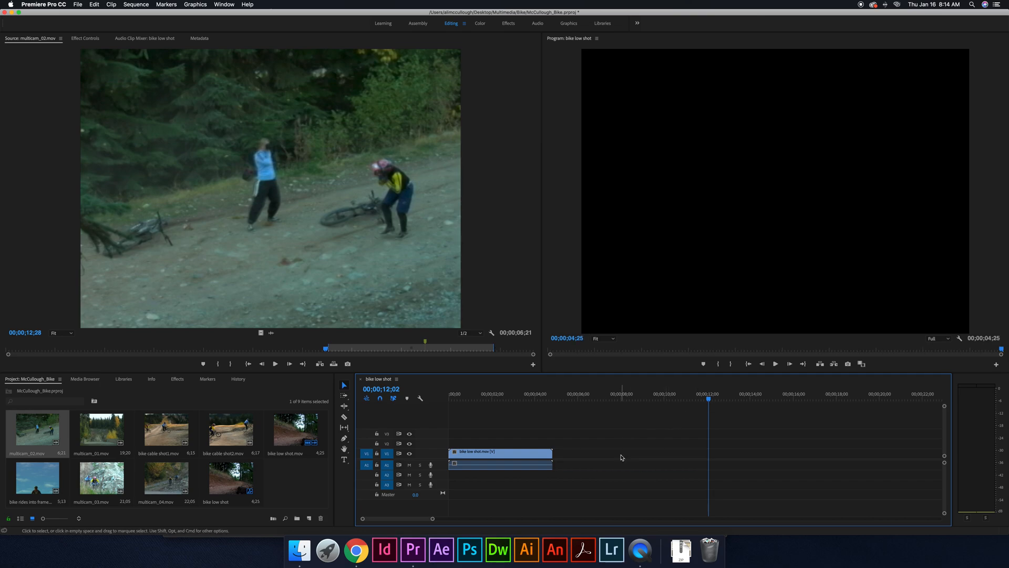
- Trim the bike low shot.mov timeline clip in the Source monitor to In 00;00;00;27 and Out 00;00;02;19
double_click(519, 454)
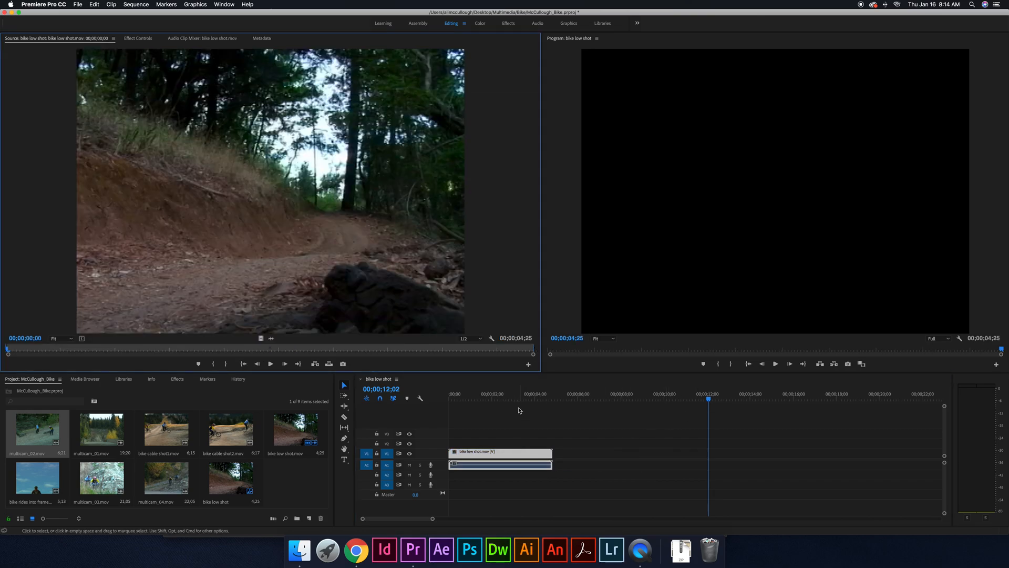
mouse_move(111, 347)
left_mouse_down()
mouse_move(207, 348)
mouse_move(102, 350)
mouse_move(457, 347)
mouse_move(95, 347)
mouse_move(104, 347)
left_mouse_up()
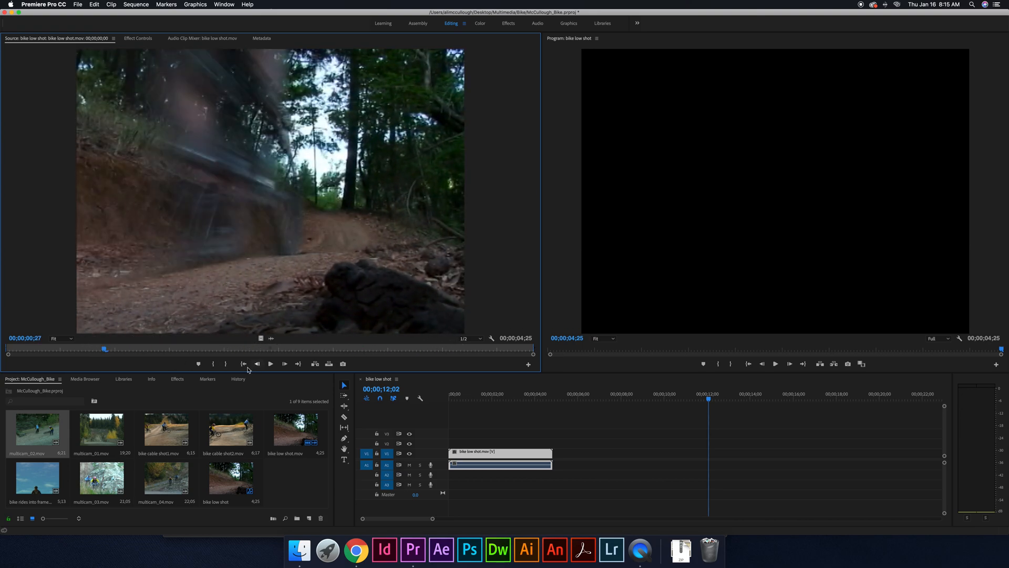
left_click(214, 364)
left_click_drag(108, 351, 294, 349)
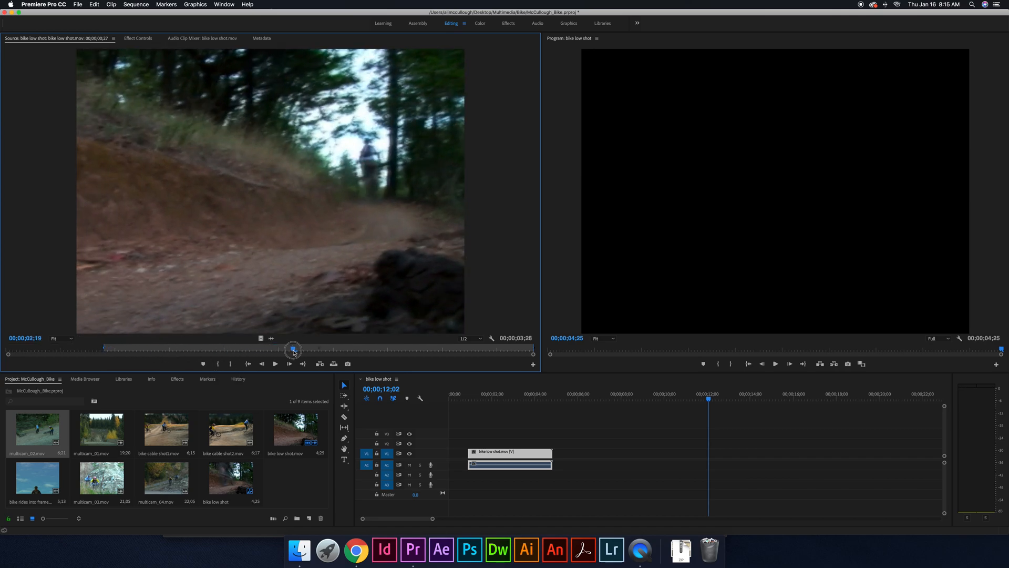
left_click(230, 364)
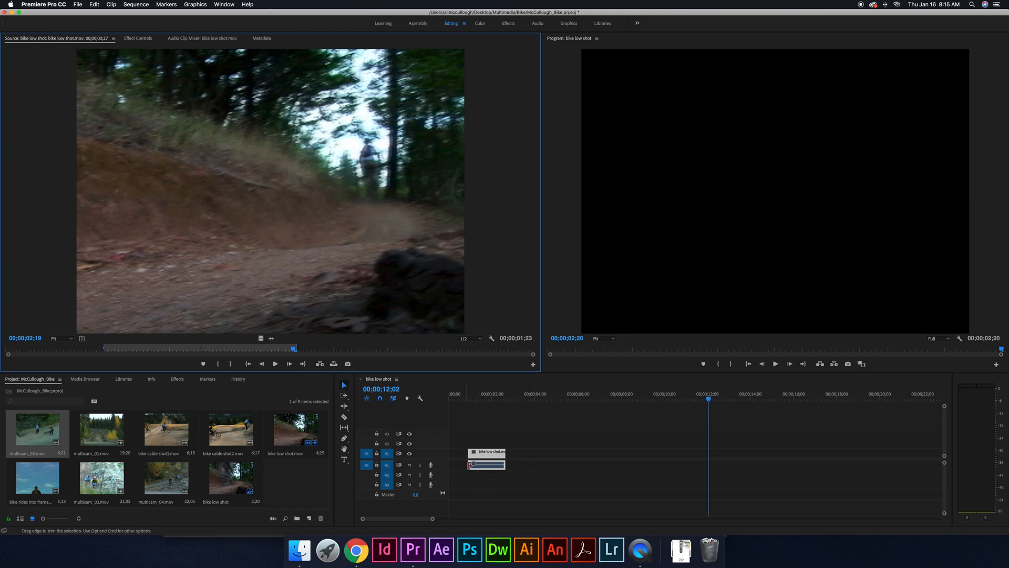
left_click(485, 457)
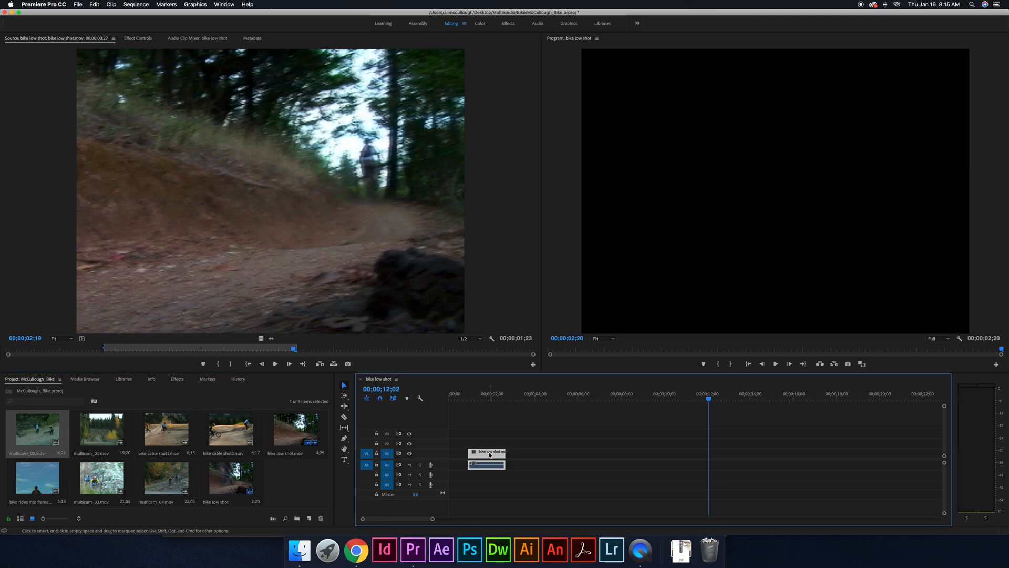
- Move multicam_02.mov's In point earlier for a 00;00;15;27 marked duration and place that section on V1 after bike low shot.mov
double_click(243, 440)
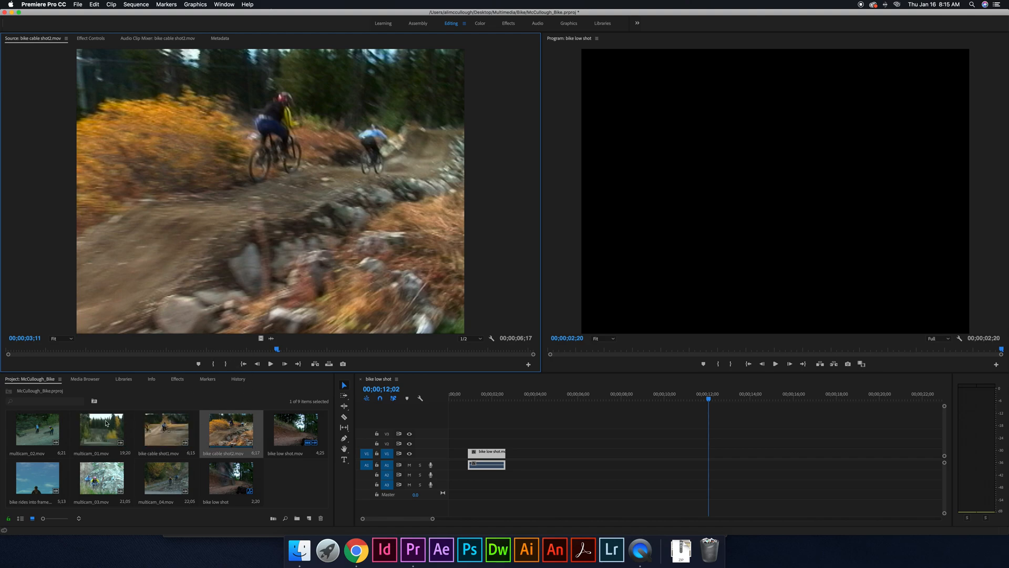
left_click(51, 431)
double_click(51, 431)
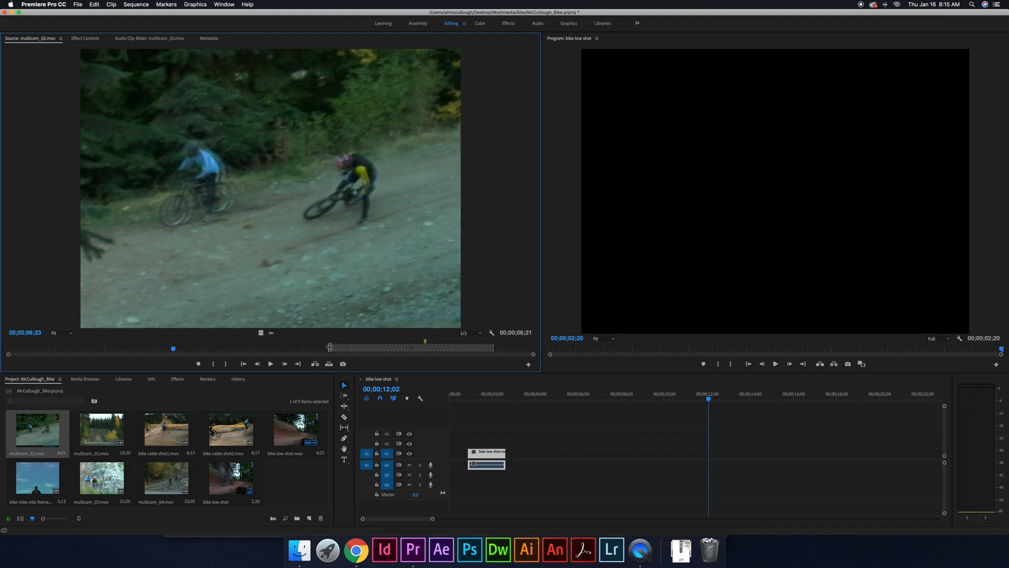
left_click_drag(328, 346, 100, 347)
left_click_drag(340, 287, 545, 444)
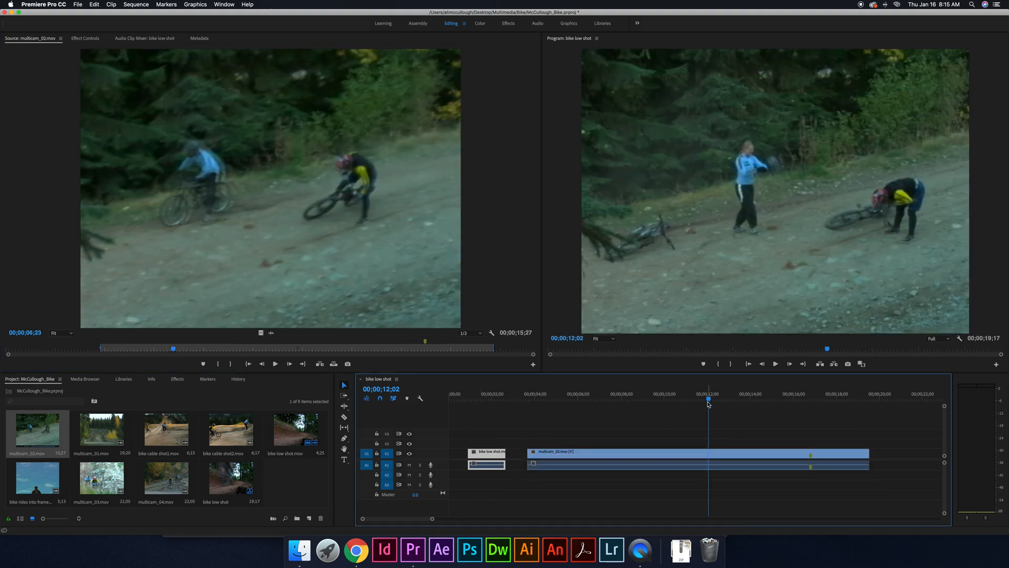
left_click_drag(709, 400, 589, 410)
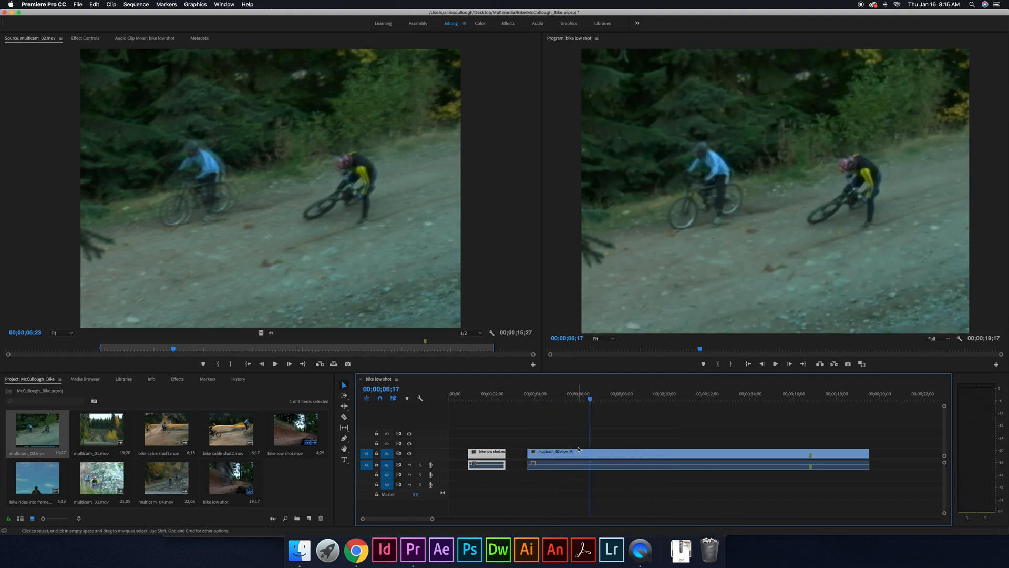
- Delete the multicam_02.mov and bike low shot.mov clips from the timeline
left_click(574, 455)
key("Delete")
left_click(489, 453)
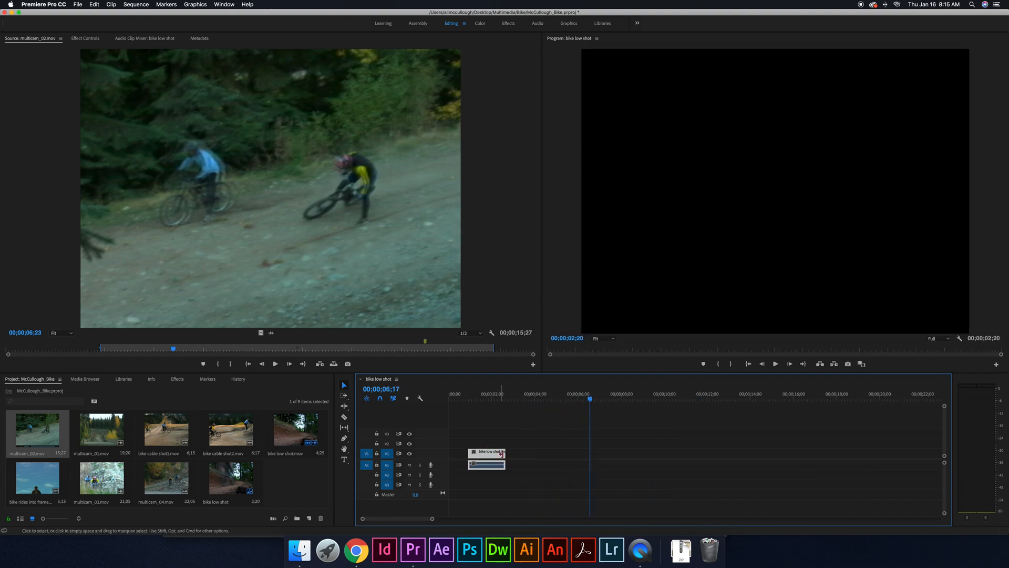
key("Delete")
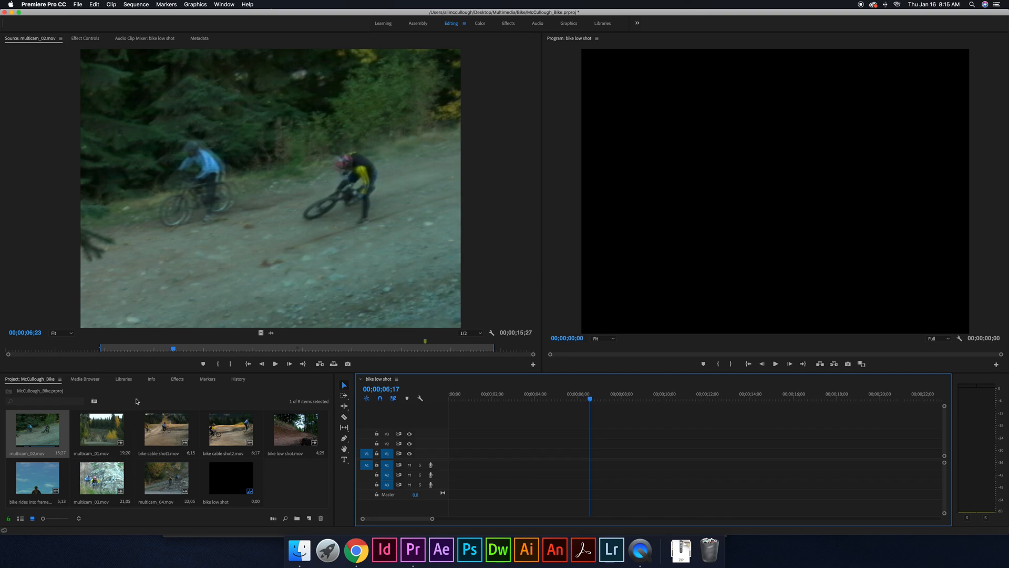
- Place bike cable shot2.mov at the start of V1 with bike low shot.mov directly after it, and return the playhead to the start
left_click(104, 429)
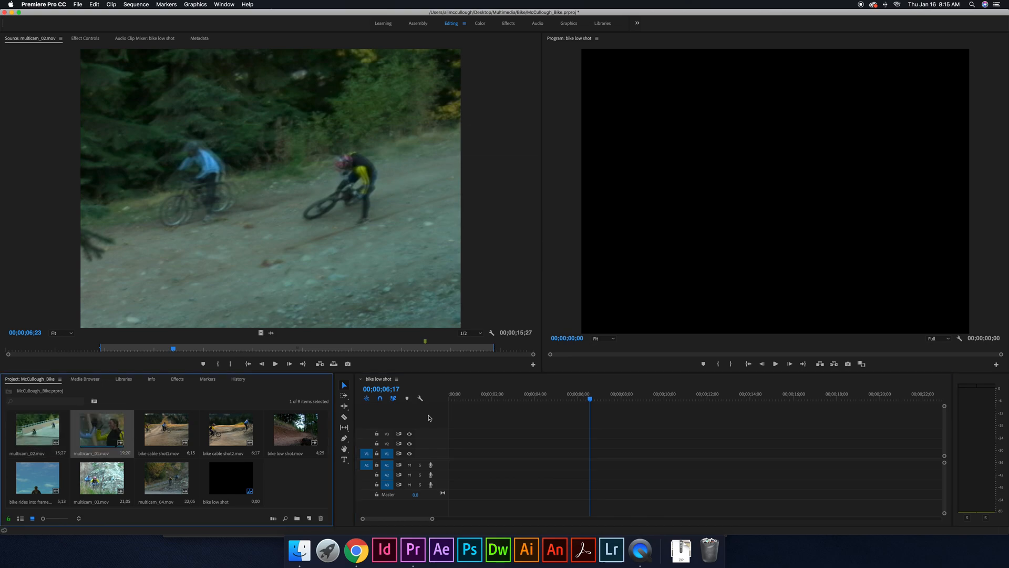
left_click_drag(231, 428, 452, 451)
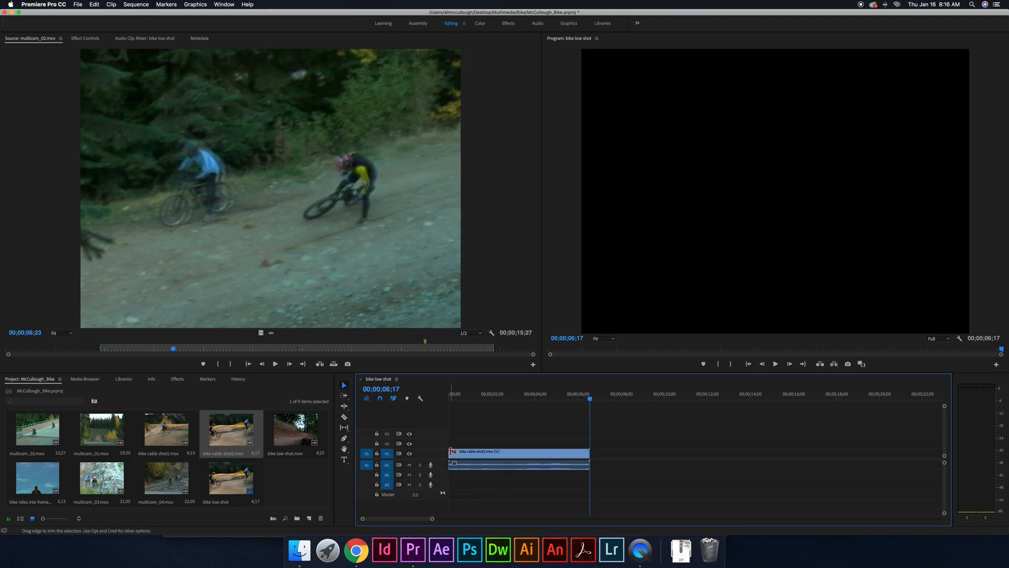
left_click(589, 398)
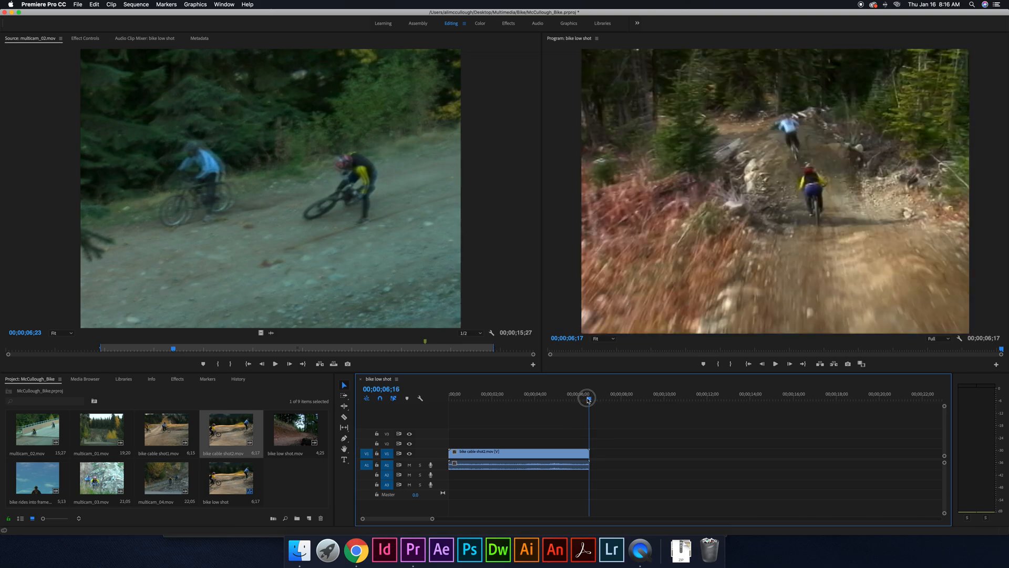
left_click_drag(589, 398, 444, 395)
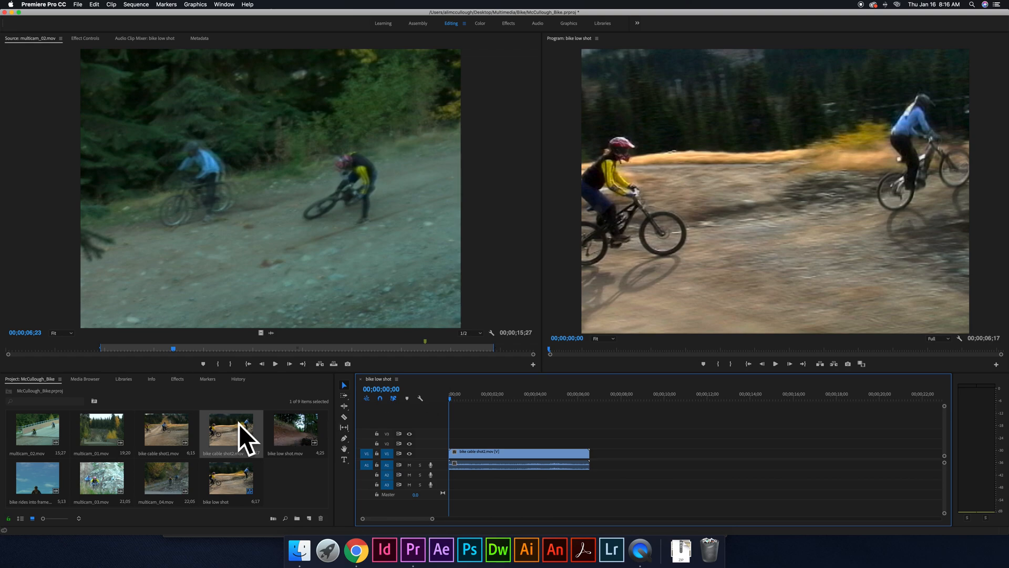
left_click_drag(297, 428, 590, 451)
- Shorten the bike cable shot2.mov timeline clip to 00;00;03;29 and further to 00;00;02;27, closing the gap before bike low shot.mov
double_click(550, 454)
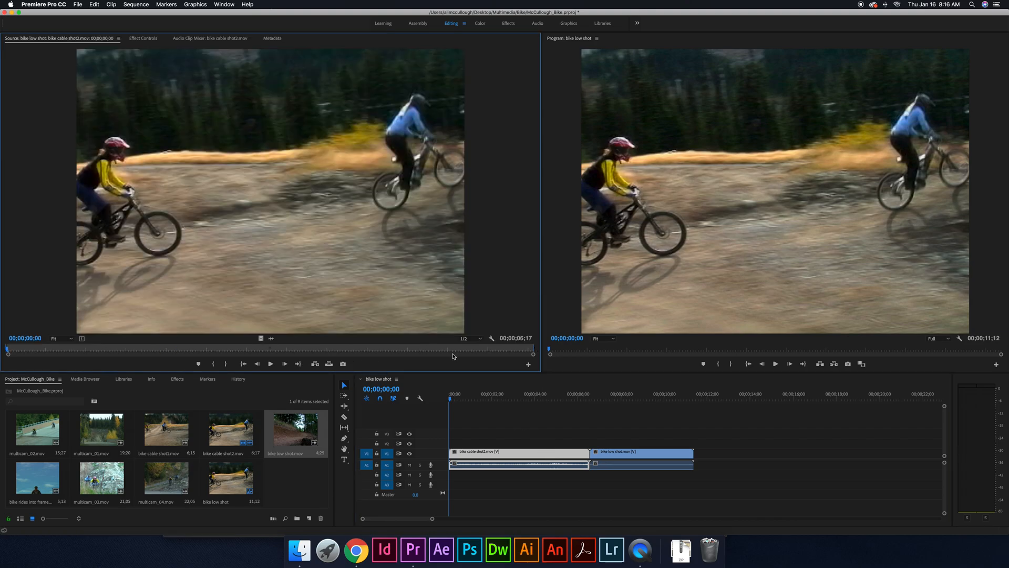
left_click_drag(534, 349, 324, 349)
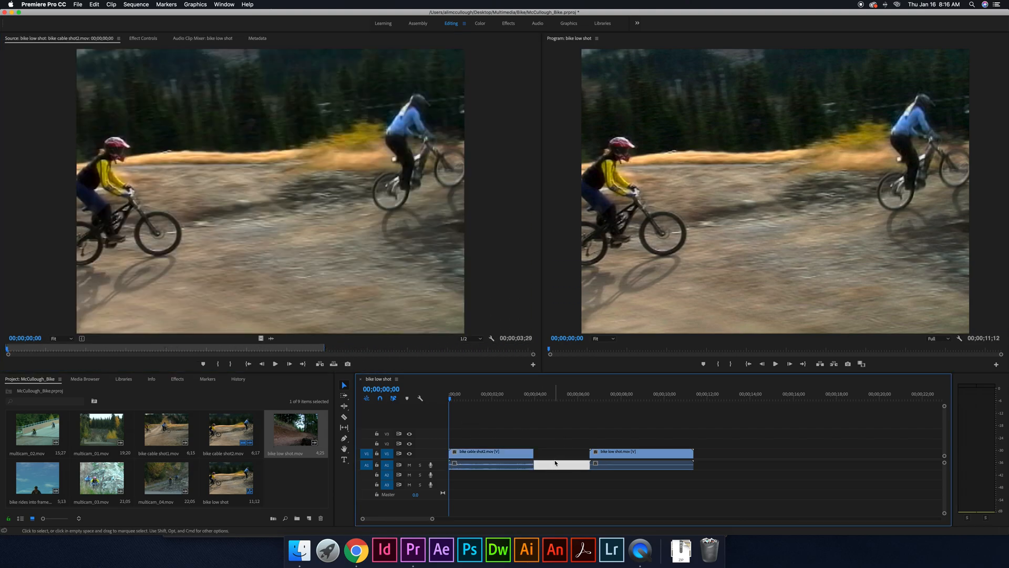
left_click_drag(607, 453, 575, 459)
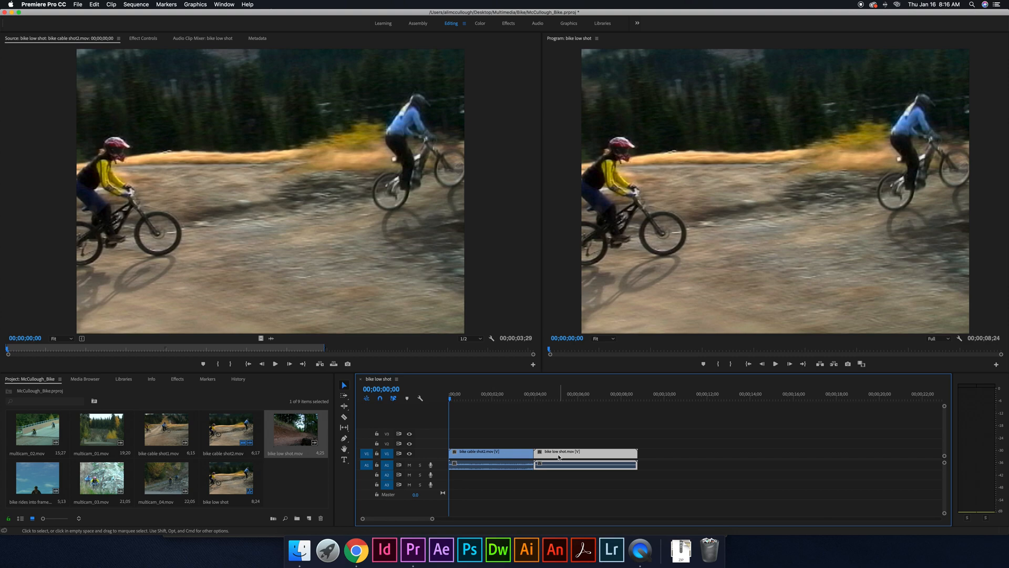
left_click_drag(559, 456, 580, 455)
left_click(500, 457)
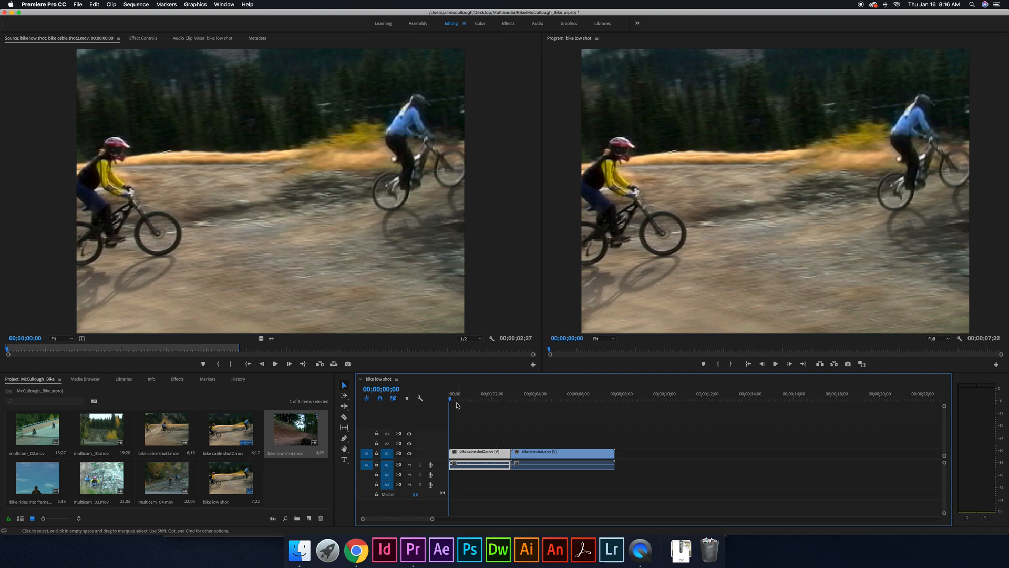
- Shorten bike cable shot2.mov on the timeline to 00;00;00;29, move bike low shot.mov earlier with a gap between them, and scrub through the result
left_click_drag(457, 405, 510, 403)
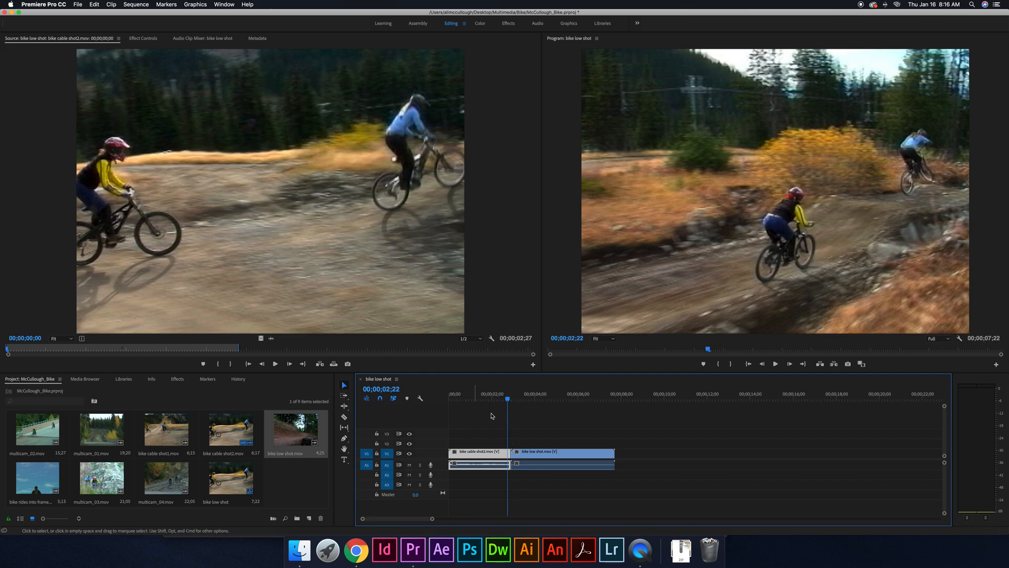
left_click_drag(532, 453, 517, 456)
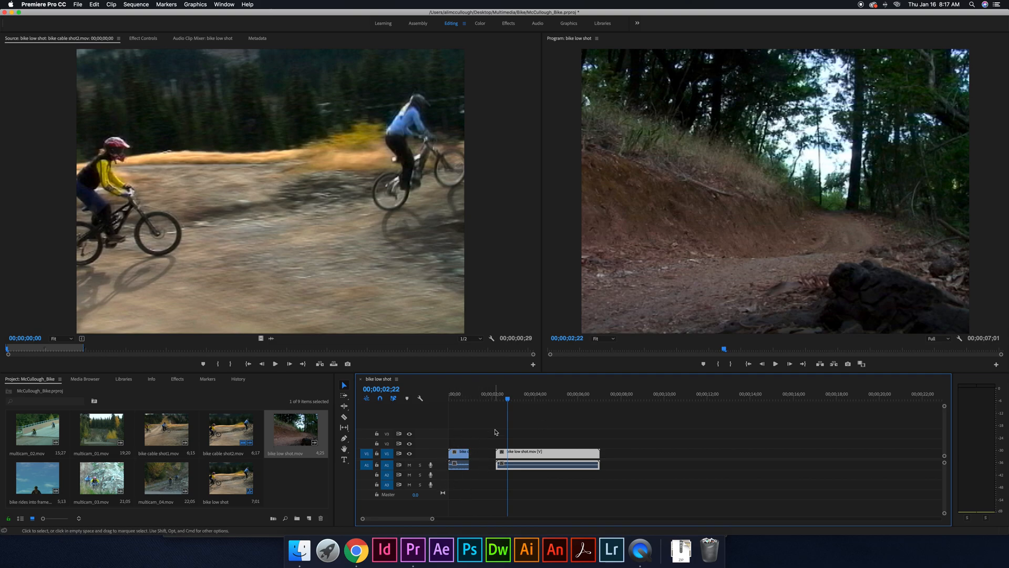
left_click(454, 458)
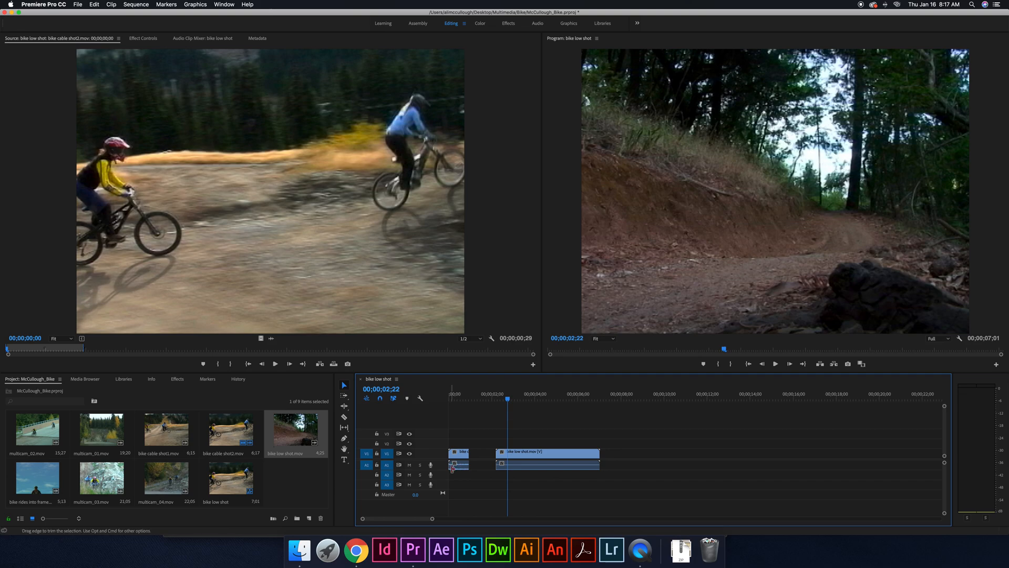
left_click_drag(508, 400, 459, 406)
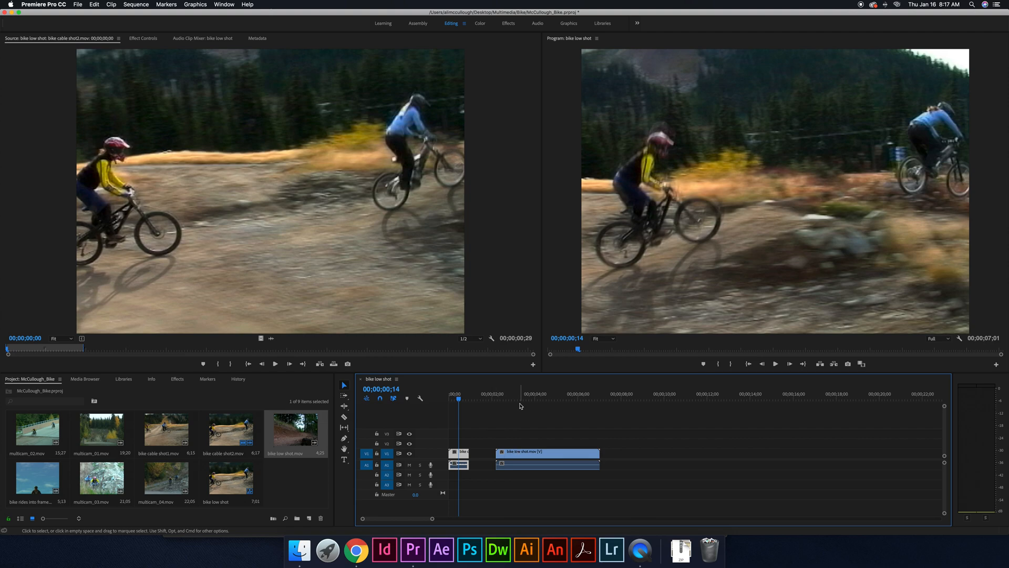
left_click_drag(459, 400, 485, 399)
- Delete bike low shot.mov and bike cable shot2.mov from the timeline, and clear the clip selection in the project
left_click(514, 460)
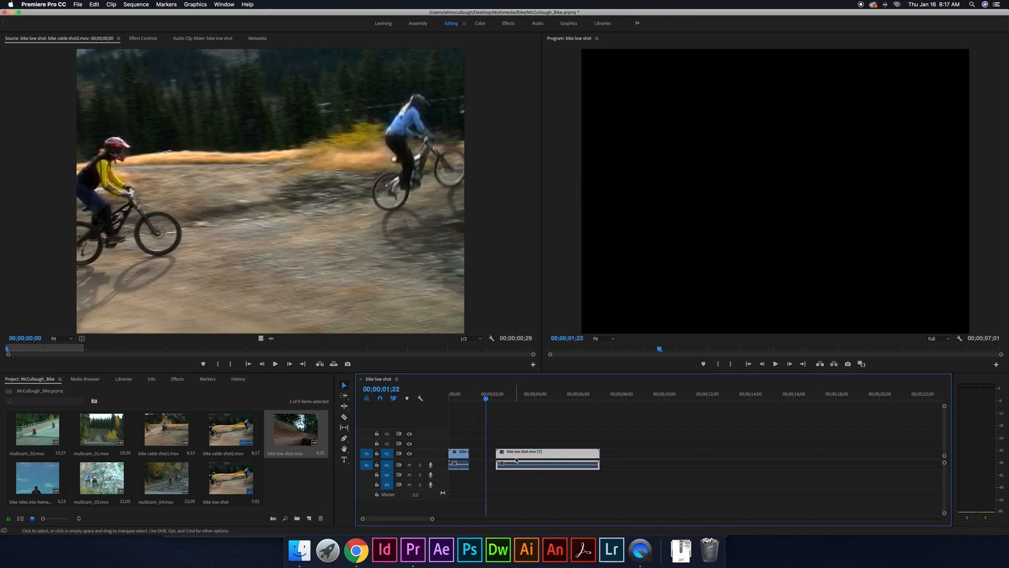
key("Delete")
left_click(458, 461)
key("Delete")
double_click(230, 443)
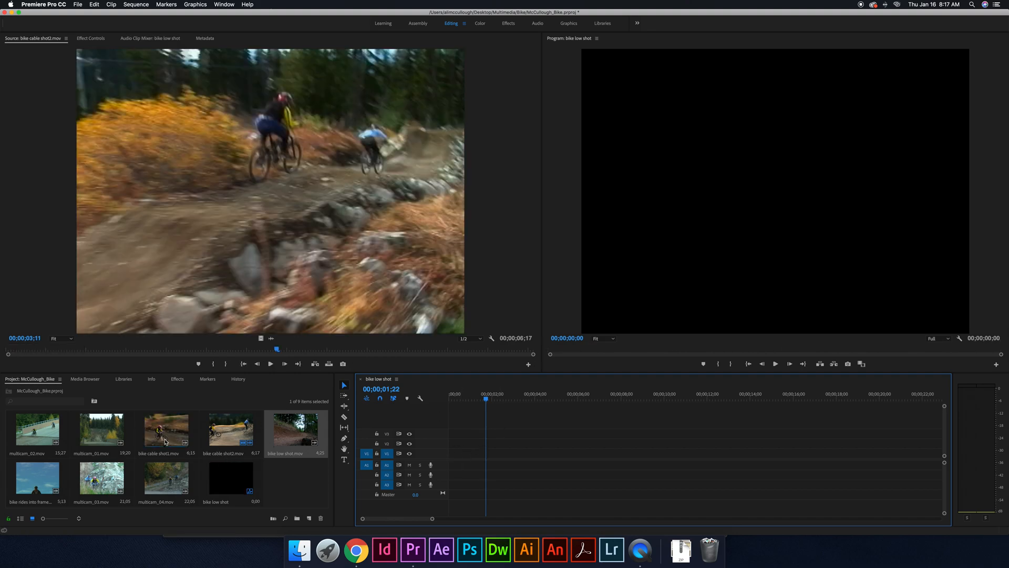
left_click(288, 481)
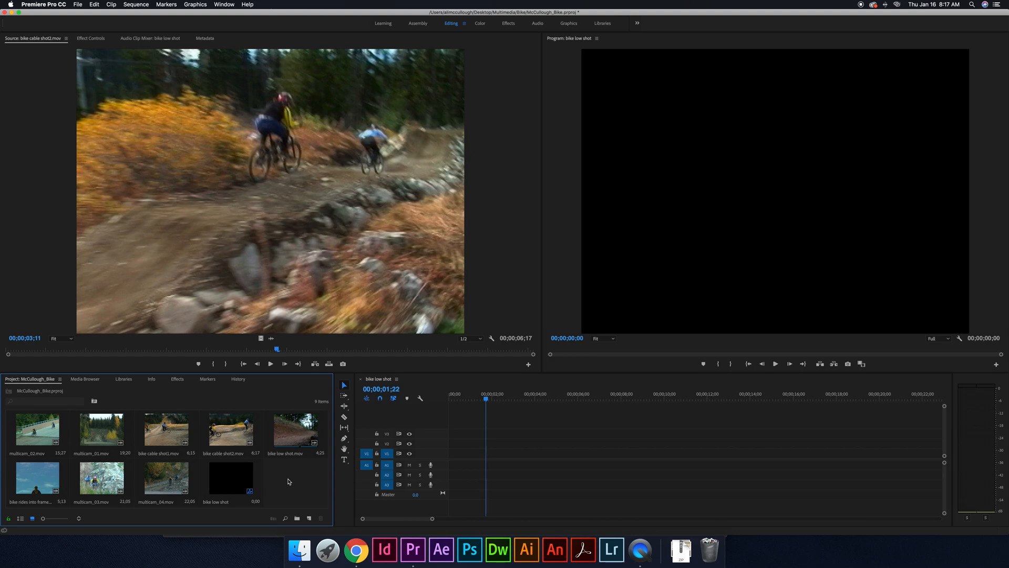